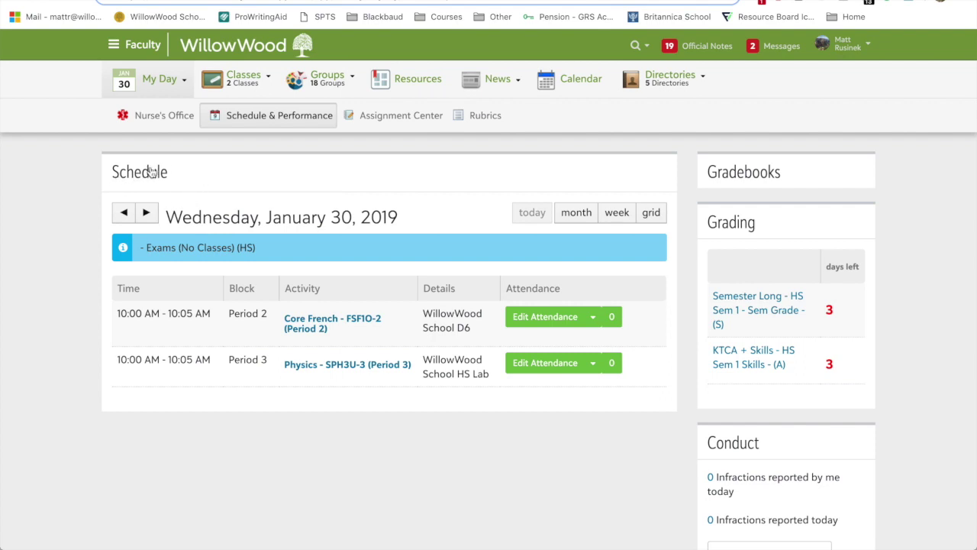
Step: Advance My Day's schedule to Friday, February 01 and open Physics - SPH4U-4 (Period 4)
{"action": "left_click", "coordinate": [146, 213]}
{"action": "left_click", "coordinate": [146, 213]}
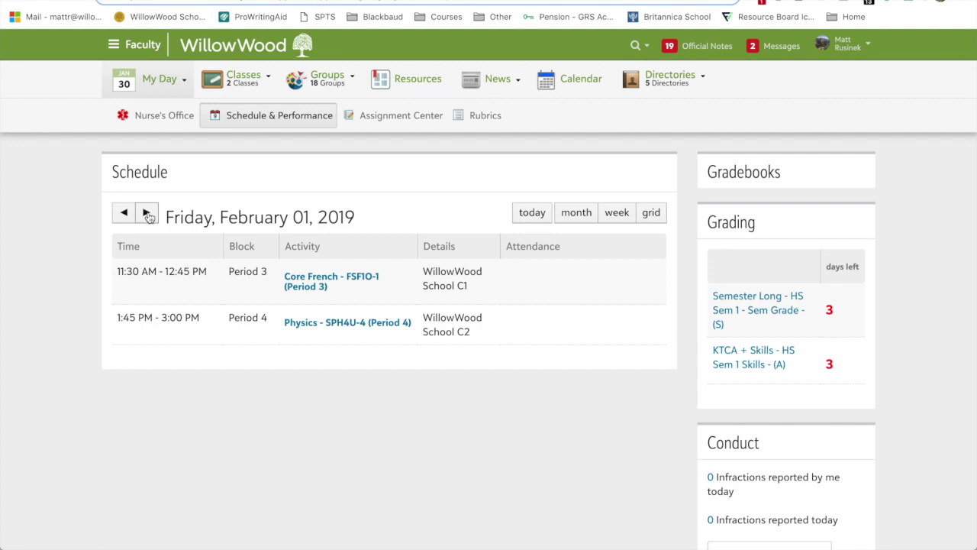
{"action": "left_click", "coordinate": [331, 324]}
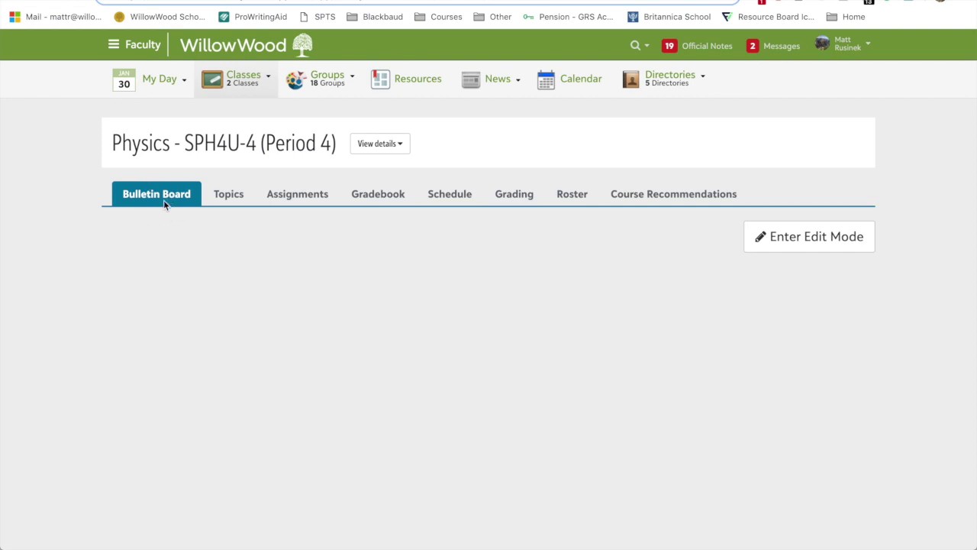
Step: Confirm SPH4U-4's Topics and Assignments are empty, then put its Bulletin Board into edit mode
{"action": "left_click", "coordinate": [232, 200]}
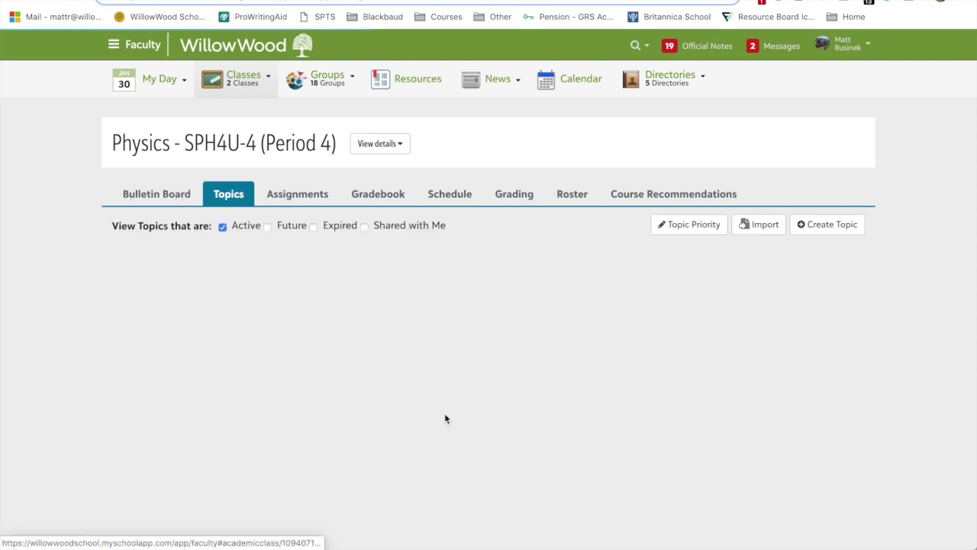
{"action": "left_click", "coordinate": [313, 199]}
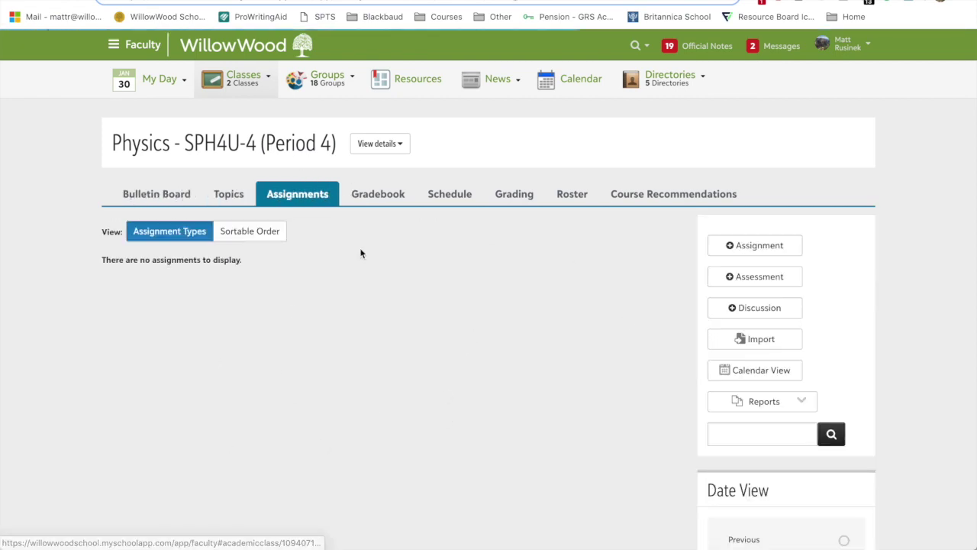
{"action": "left_click", "coordinate": [140, 195]}
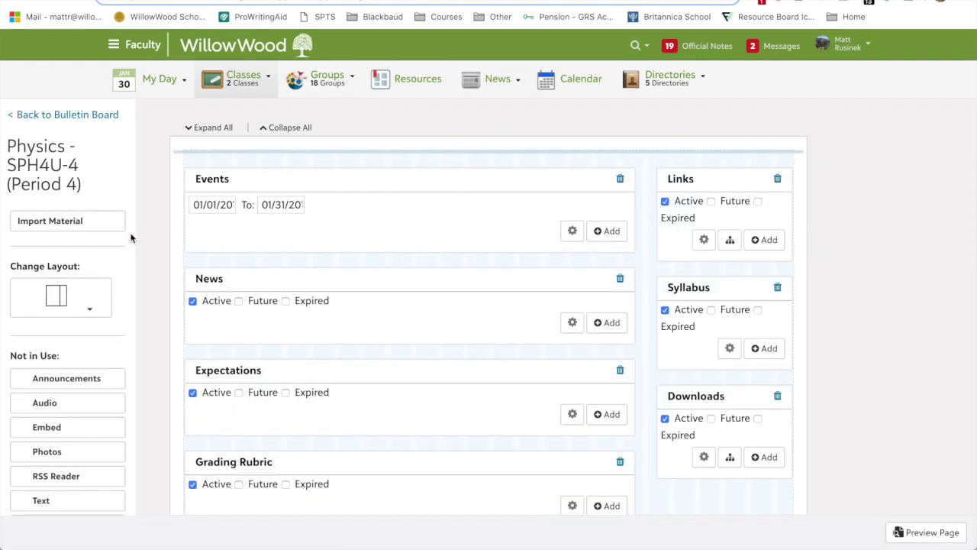
{"action": "left_click", "coordinate": [63, 222]}
Step: Choose 2017 - 2018's Physics - SPH4U-1 (Period 1) as the bulletin board import source
{"action": "left_click", "coordinate": [363, 122]}
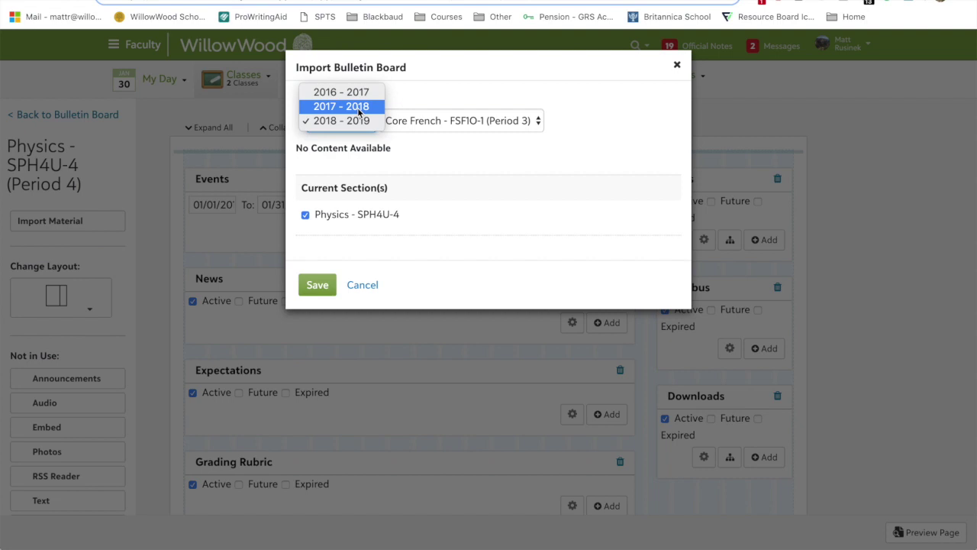
{"action": "left_click", "coordinate": [359, 106]}
{"action": "left_click", "coordinate": [500, 122]}
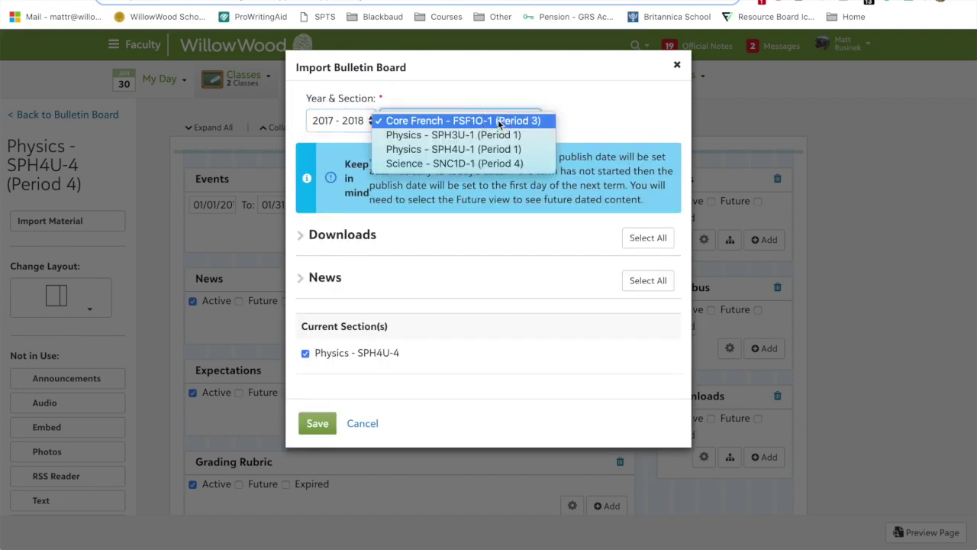
{"action": "left_click", "coordinate": [470, 150]}
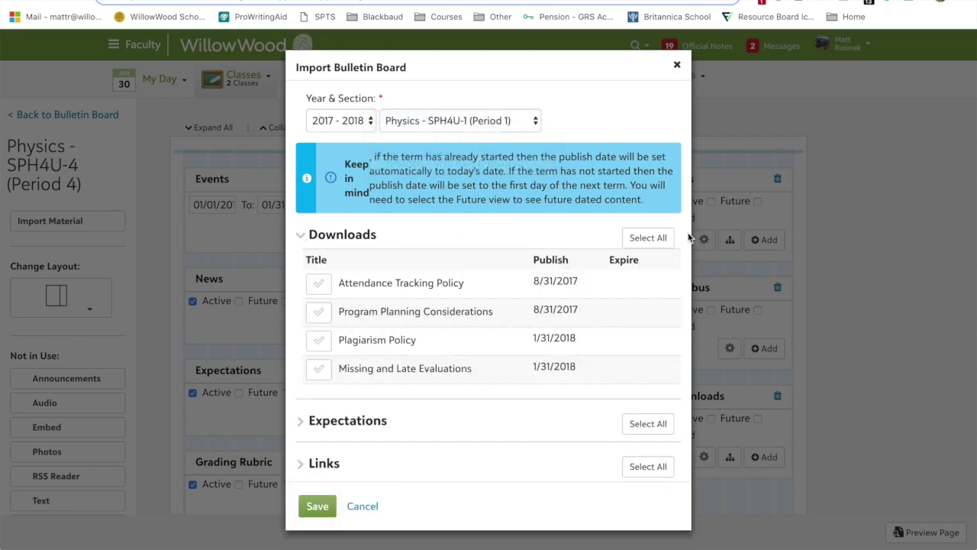
Step: Select all four downloads, the Overall Expectations item and all three links
{"action": "left_click", "coordinate": [661, 238]}
{"action": "scroll", "coordinate": [416, 363], "scroll_direction": "down", "scroll_amount": 3}
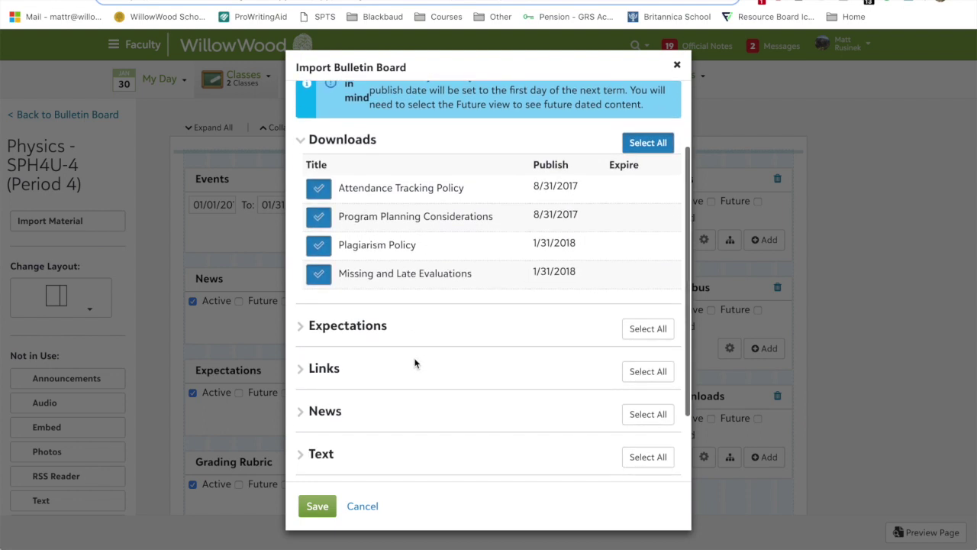
{"action": "left_click", "coordinate": [304, 326]}
{"action": "left_click", "coordinate": [650, 334]}
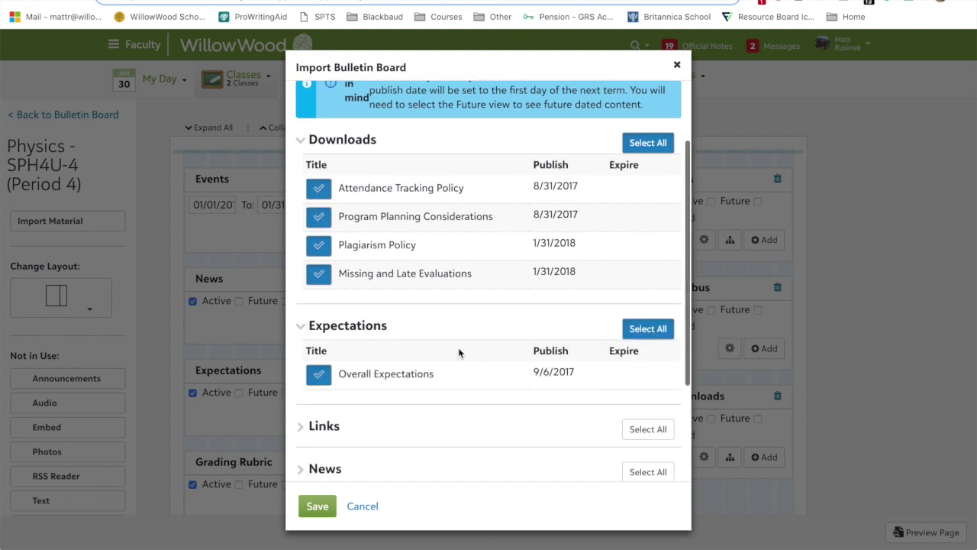
{"action": "scroll", "coordinate": [456, 361], "scroll_direction": "down", "scroll_amount": 3}
{"action": "left_click", "coordinate": [303, 302]}
{"action": "left_click", "coordinate": [653, 306]}
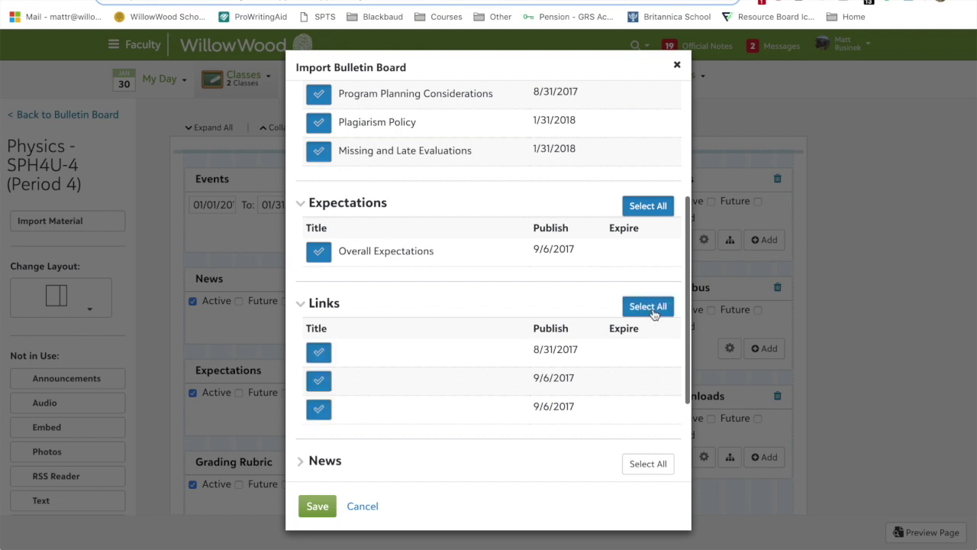
{"action": "scroll", "coordinate": [386, 334], "scroll_direction": "down", "scroll_amount": 1}
{"action": "scroll", "coordinate": [386, 335], "scroll_direction": "down", "scroll_amount": 3}
Step: Select all three news items and the 'Welcome to Grade 12 Physics!' text, then import
{"action": "left_click", "coordinate": [318, 318]}
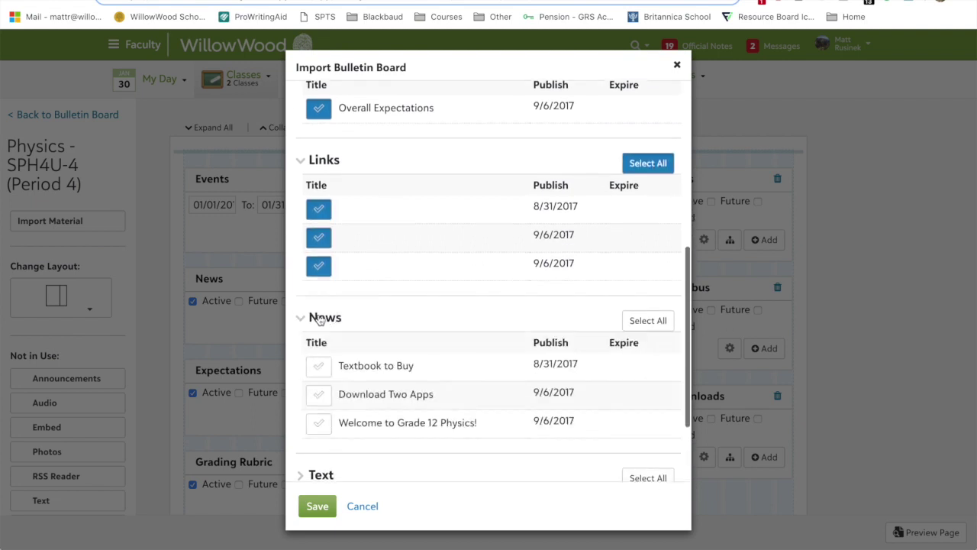
{"action": "left_click", "coordinate": [663, 323]}
{"action": "scroll", "coordinate": [501, 333], "scroll_direction": "down", "scroll_amount": 3}
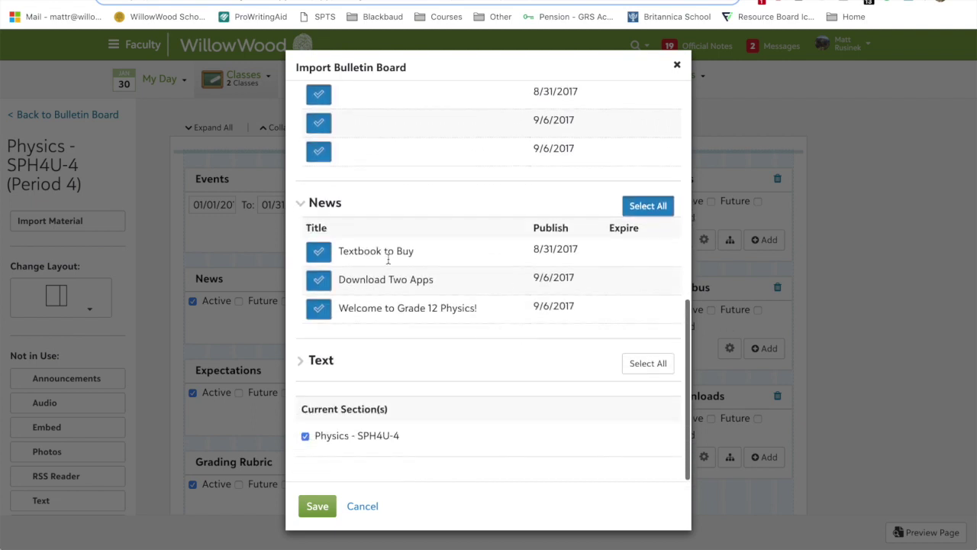
{"action": "left_click", "coordinate": [327, 374]}
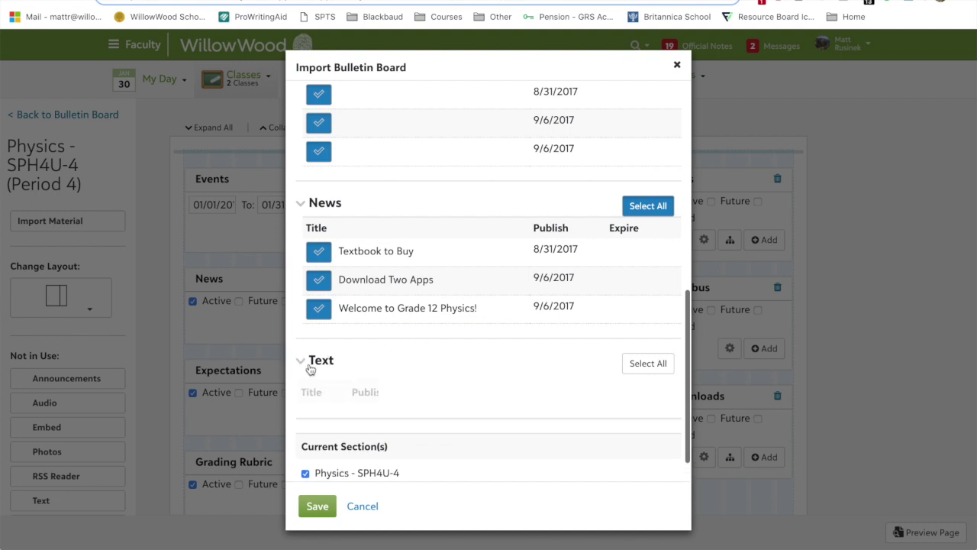
{"action": "scroll", "coordinate": [579, 349], "scroll_direction": "down", "scroll_amount": 2}
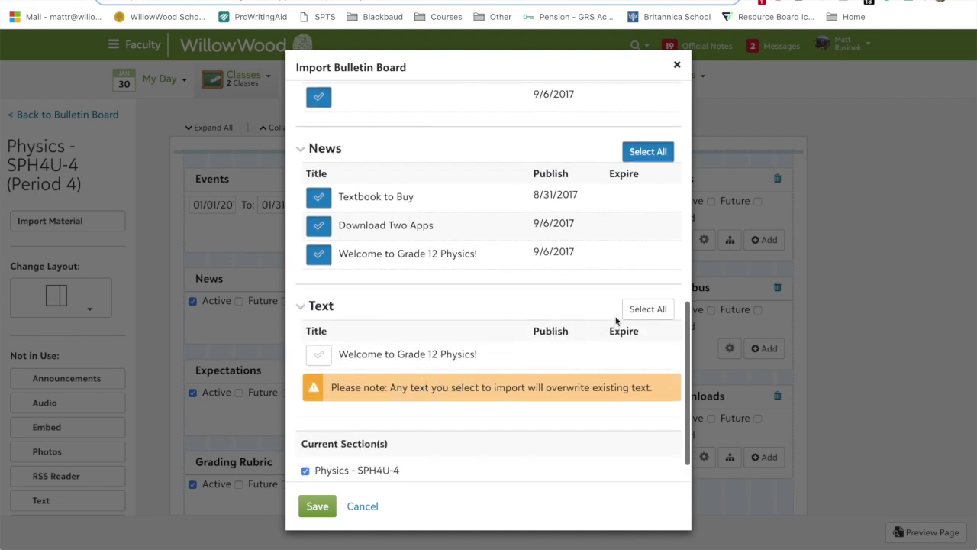
{"action": "left_click", "coordinate": [648, 309]}
{"action": "scroll", "coordinate": [518, 284], "scroll_direction": "down", "scroll_amount": 1}
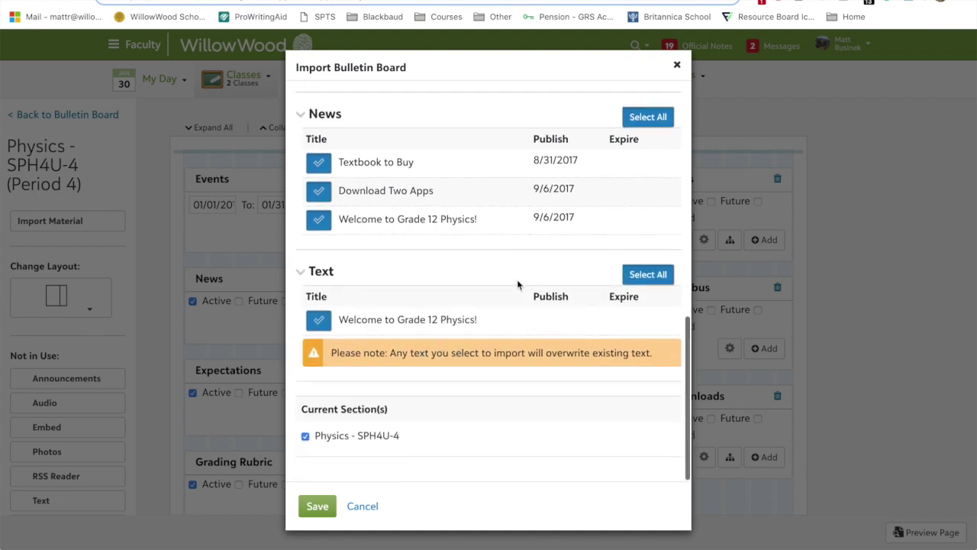
{"action": "left_click", "coordinate": [316, 507]}
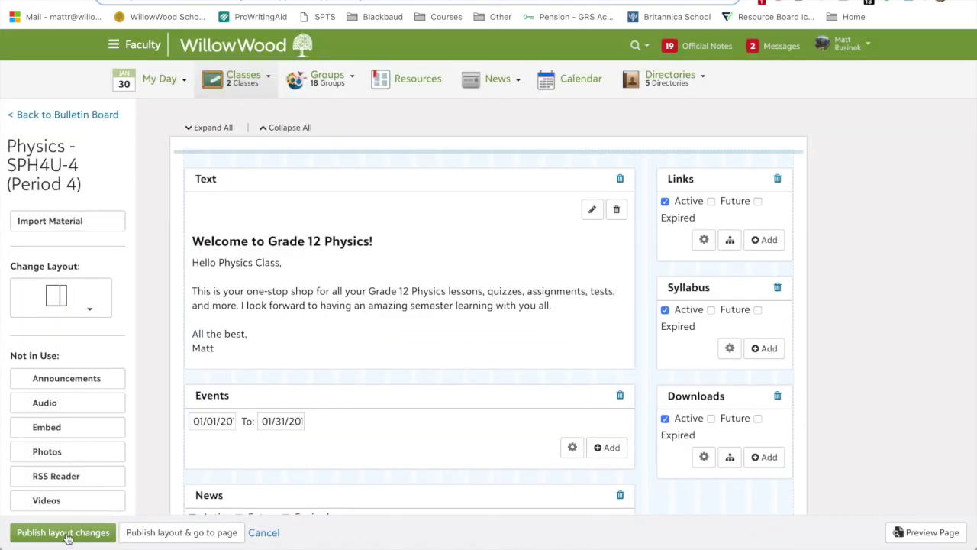
Step: Publish the bulletin board layout changes and return to the Bulletin Board
{"action": "left_click", "coordinate": [67, 535]}
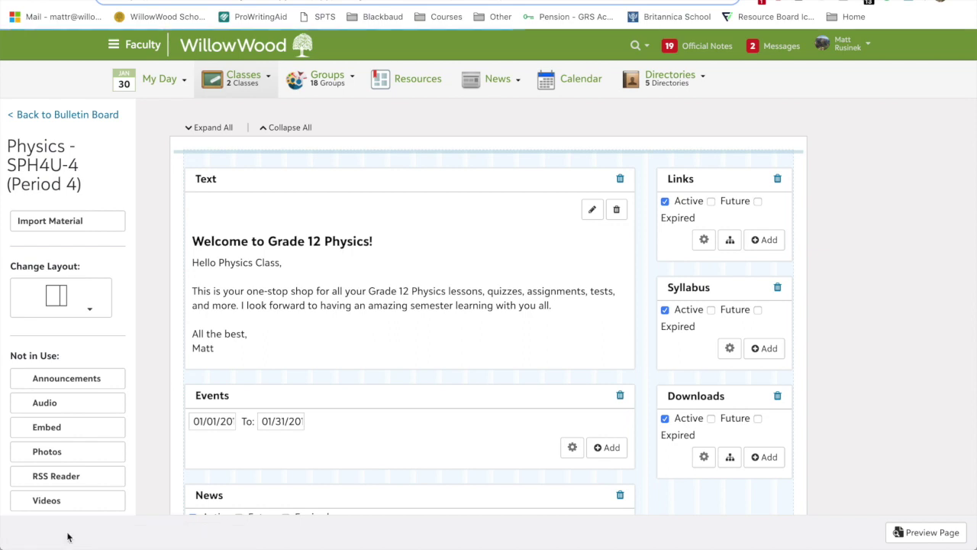
{"action": "left_click", "coordinate": [75, 114]}
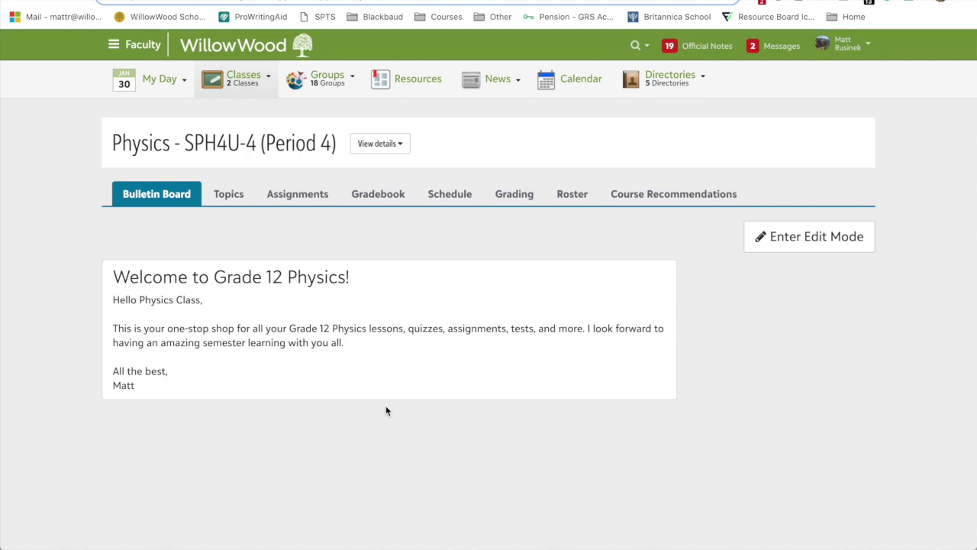
Step: Start a topic import on SPH4U-4's Topics page and scroll down to the Topic Bank section
{"action": "left_click", "coordinate": [230, 200]}
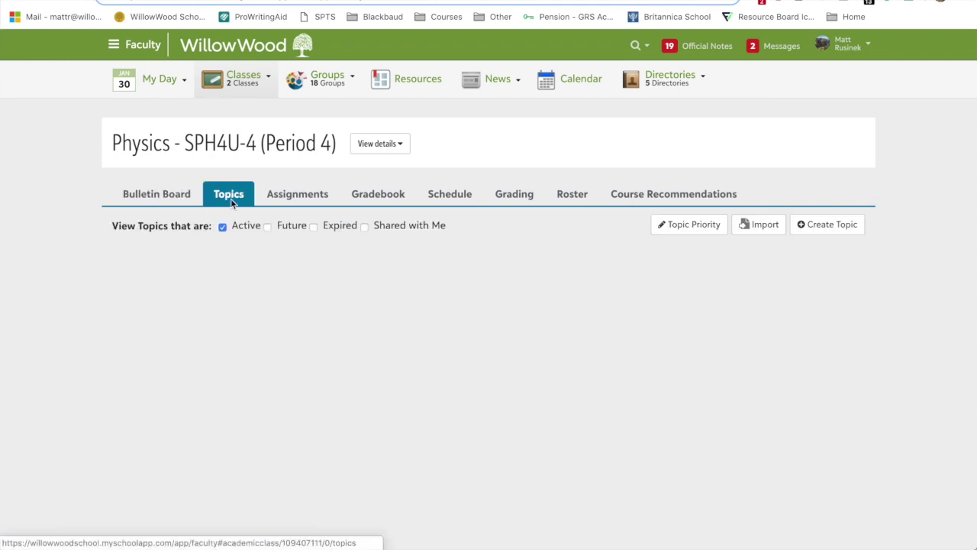
{"action": "left_click", "coordinate": [758, 225]}
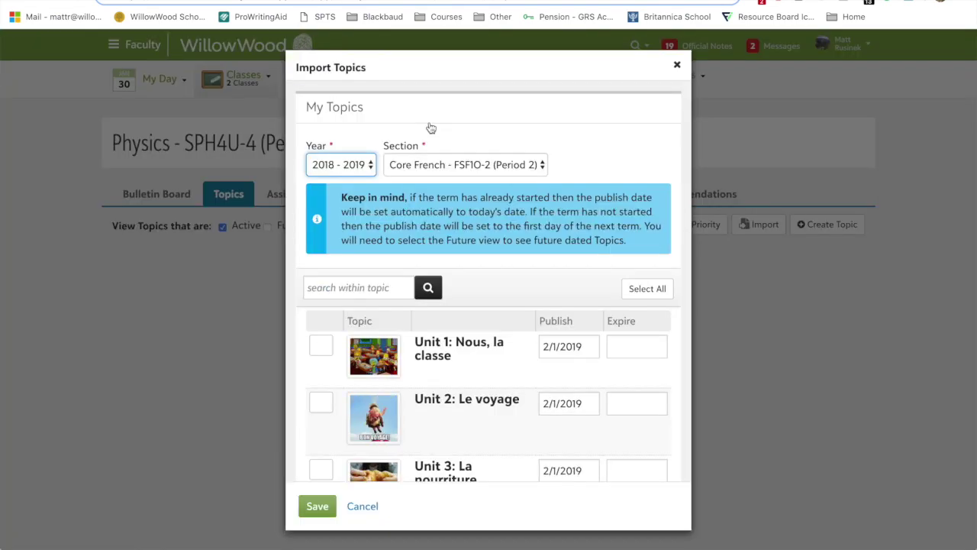
{"action": "scroll", "coordinate": [431, 128], "scroll_direction": "down", "scroll_amount": 3}
{"action": "scroll", "coordinate": [431, 127], "scroll_direction": "down", "scroll_amount": 6}
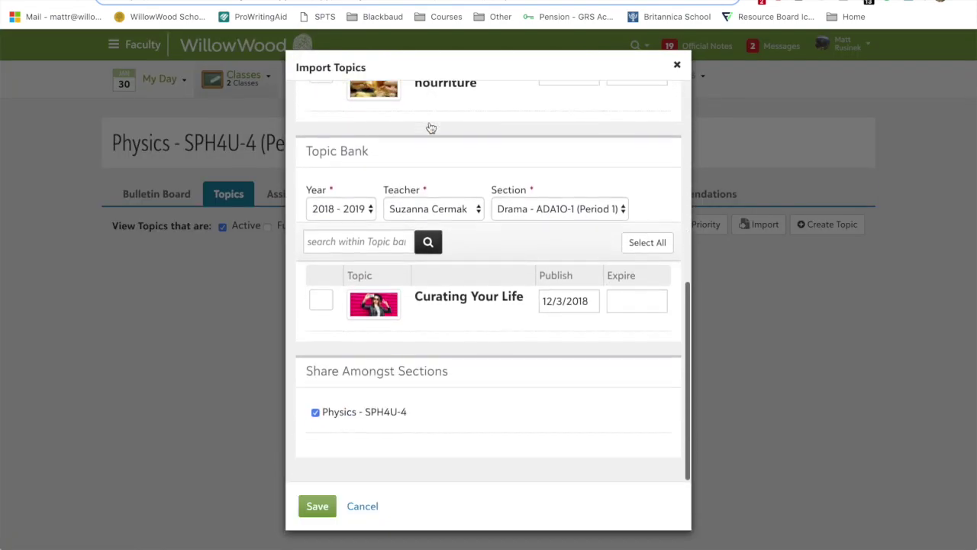
{"action": "left_click", "coordinate": [312, 189]}
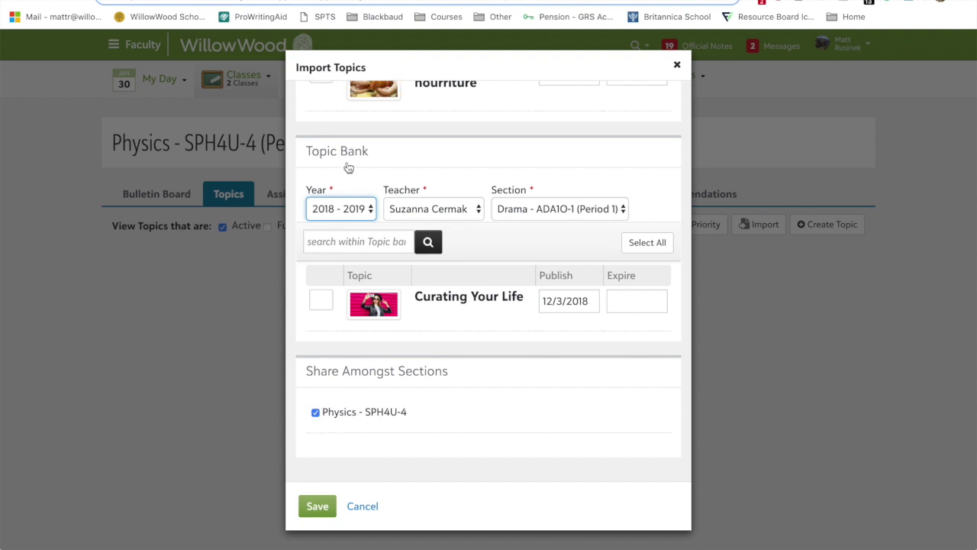
Step: Set the Topic Bank source to 2017 - 2018, your own sections, Physics - SPH4U-1 (Period 1)
{"action": "left_click_drag", "start_coordinate": [303, 156], "coordinate": [382, 159]}
{"action": "left_click", "coordinate": [382, 163]}
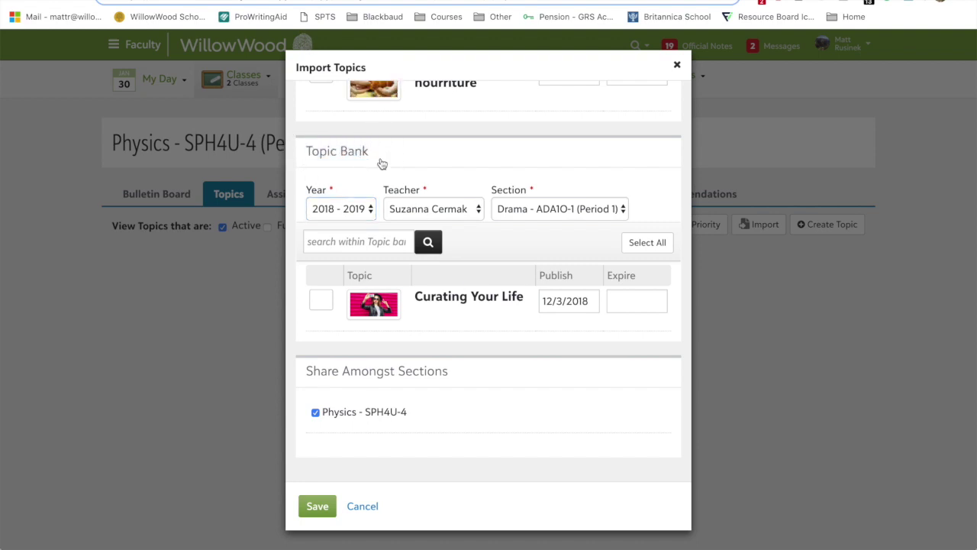
{"action": "left_click", "coordinate": [365, 218]}
{"action": "left_click", "coordinate": [339, 194]}
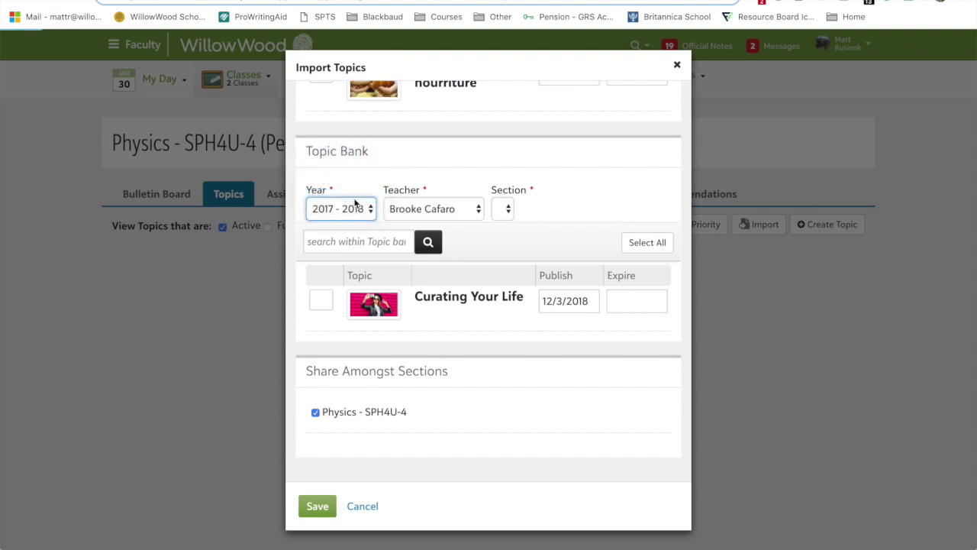
{"action": "left_click", "coordinate": [473, 216]}
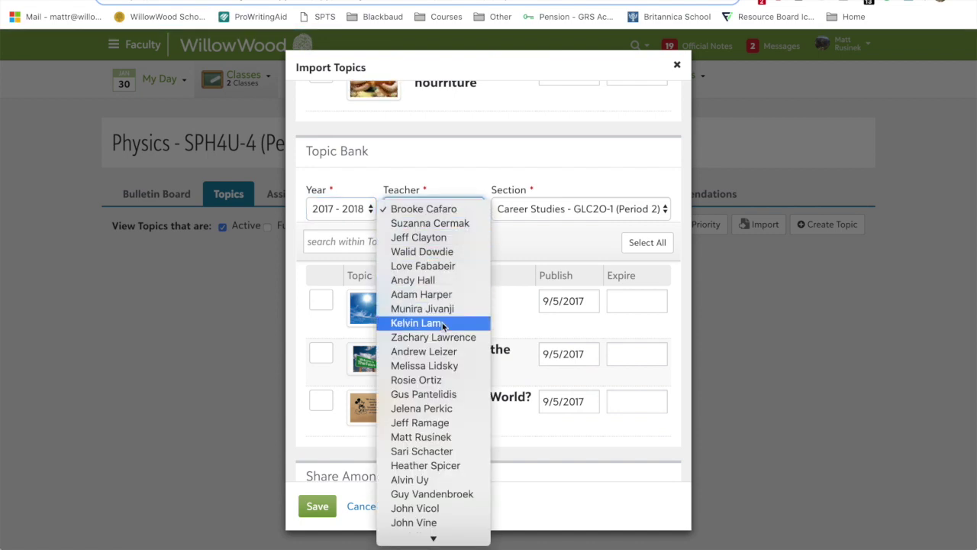
{"action": "left_click", "coordinate": [438, 443]}
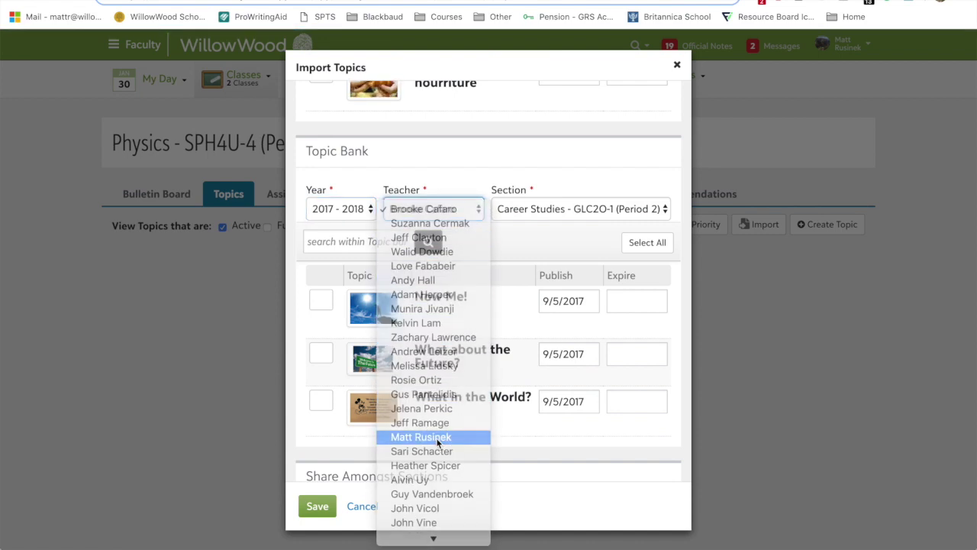
{"action": "left_click", "coordinate": [572, 213]}
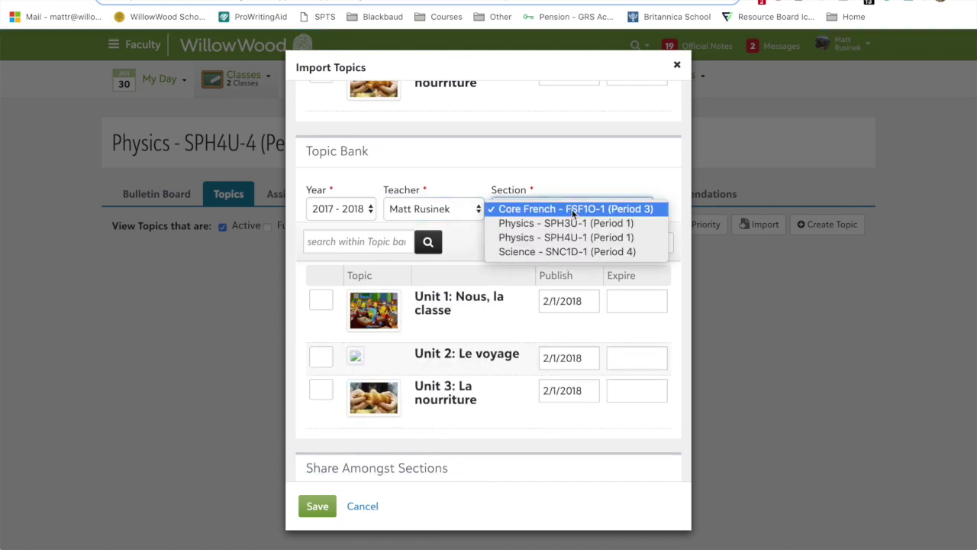
{"action": "left_click", "coordinate": [565, 236]}
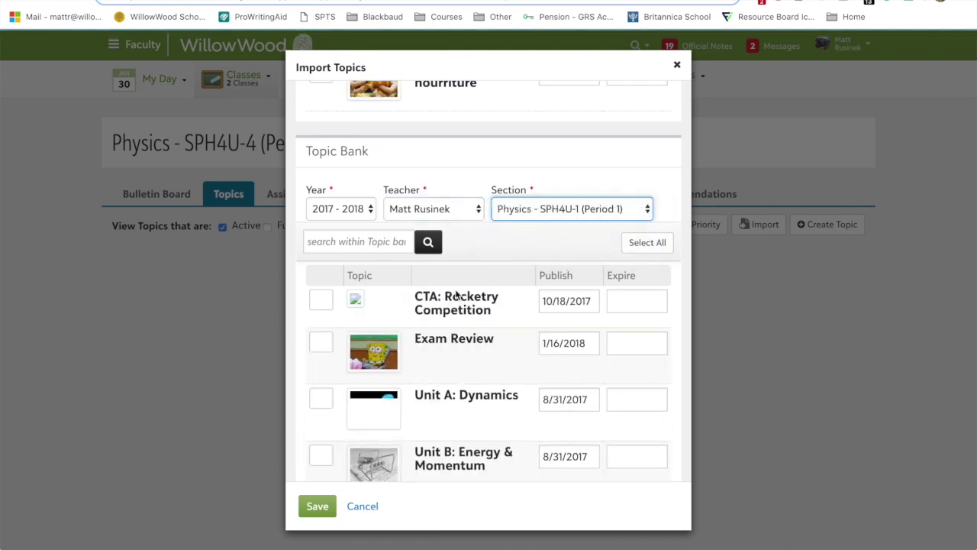
Step: Select all six topics, Units A–E, CTA: Rocketry Competition and Exam Review, and import them
{"action": "scroll", "coordinate": [450, 292], "scroll_direction": "down", "scroll_amount": 5}
{"action": "scroll", "coordinate": [452, 291], "scroll_direction": "down", "scroll_amount": 4}
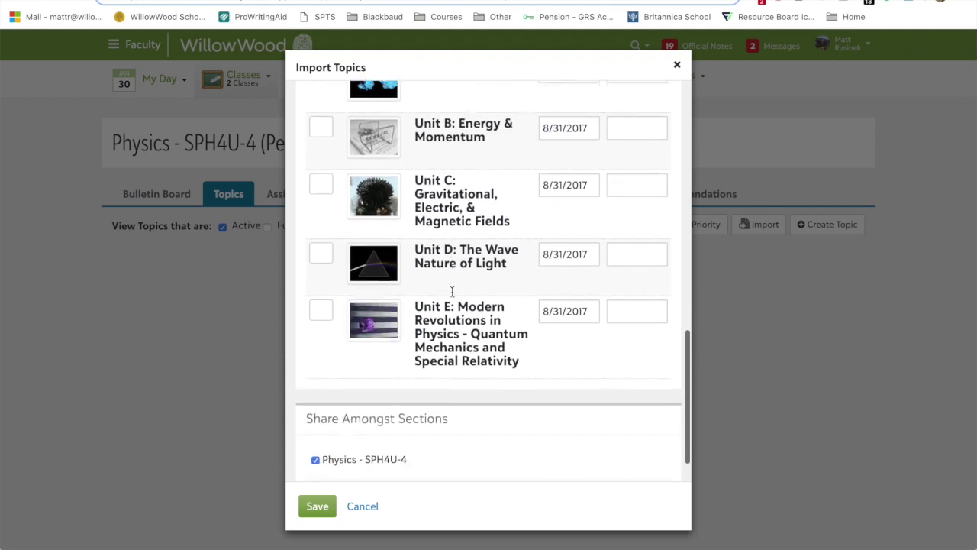
{"action": "scroll", "coordinate": [496, 282], "scroll_direction": "up", "scroll_amount": 9}
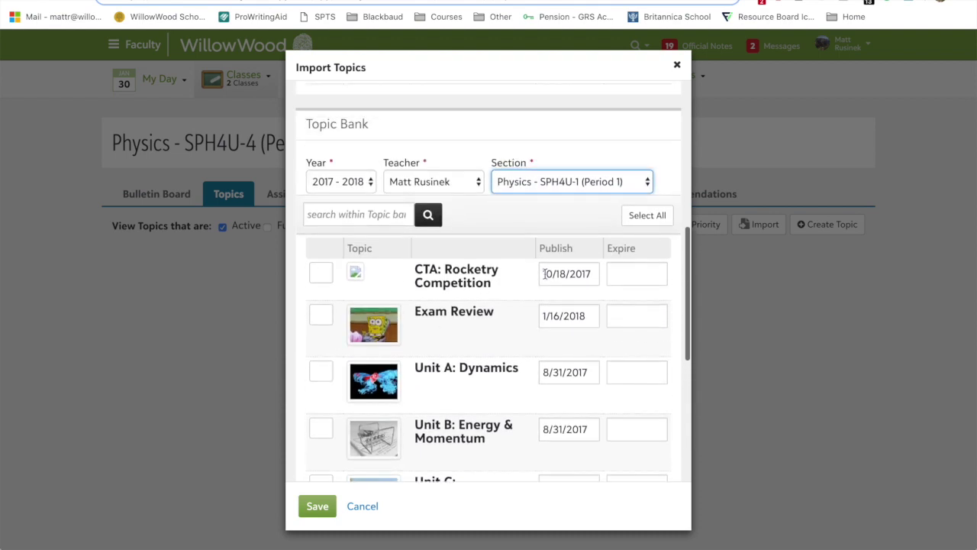
{"action": "left_click", "coordinate": [656, 218]}
{"action": "scroll", "coordinate": [491, 287], "scroll_direction": "down", "scroll_amount": 3}
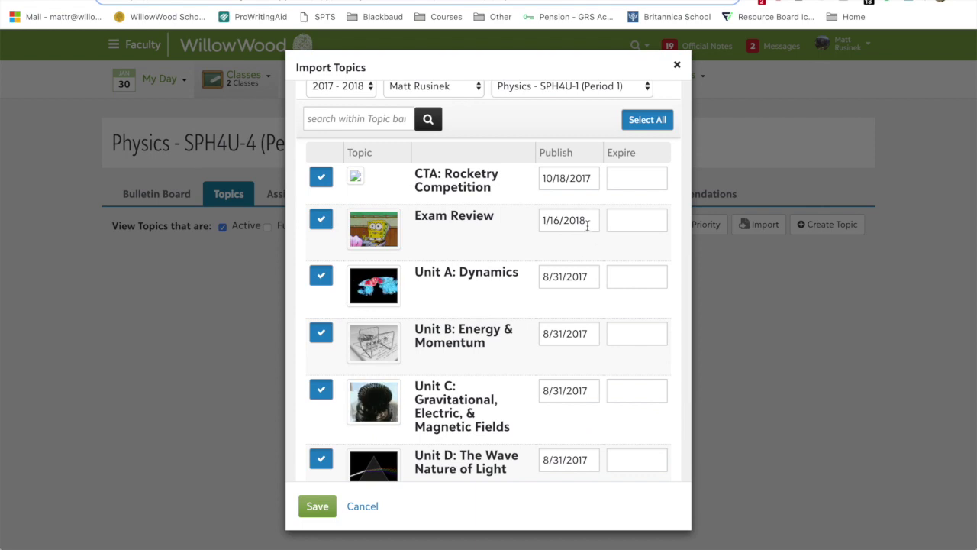
{"action": "scroll", "coordinate": [575, 251], "scroll_direction": "down", "scroll_amount": 2}
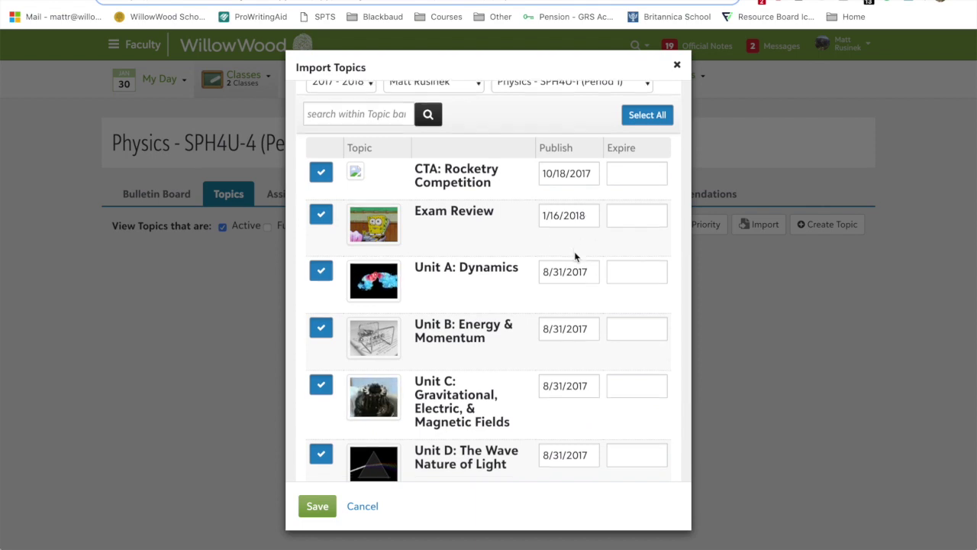
{"action": "scroll", "coordinate": [517, 228], "scroll_direction": "up", "scroll_amount": 3}
{"action": "scroll", "coordinate": [516, 252], "scroll_direction": "down", "scroll_amount": 6}
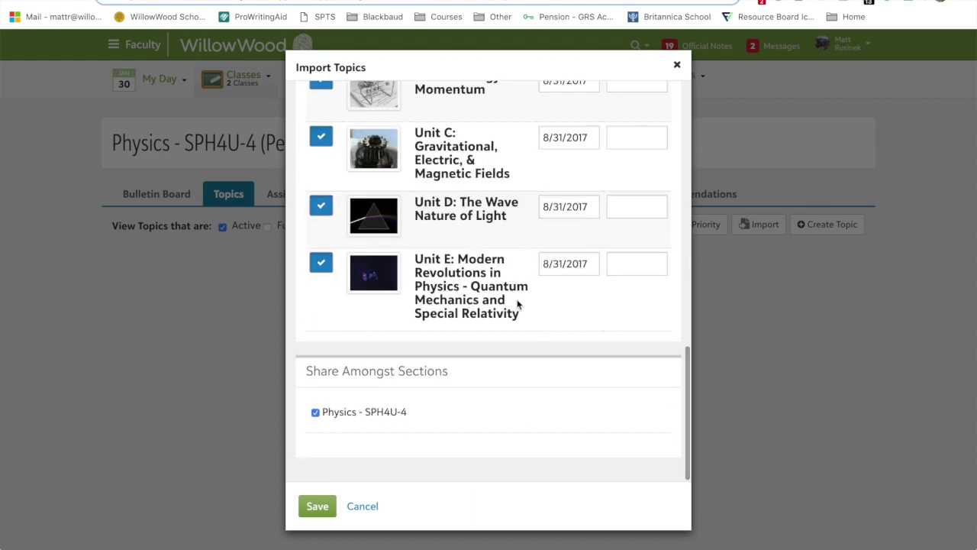
{"action": "left_click", "coordinate": [318, 507]}
{"action": "scroll", "coordinate": [478, 461], "scroll_direction": "down", "scroll_amount": 3}
Step: Look over the imported topics, then go to SPH4U-4's still-empty Assignments page
{"action": "scroll", "coordinate": [478, 461], "scroll_direction": "down", "scroll_amount": 2}
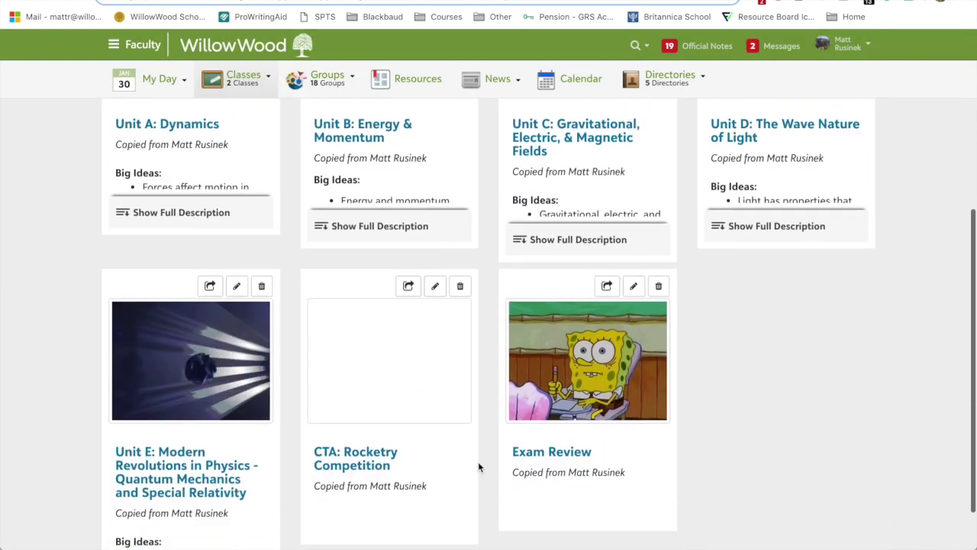
{"action": "scroll", "coordinate": [478, 461], "scroll_direction": "up", "scroll_amount": 4}
{"action": "scroll", "coordinate": [478, 461], "scroll_direction": "up", "scroll_amount": 2}
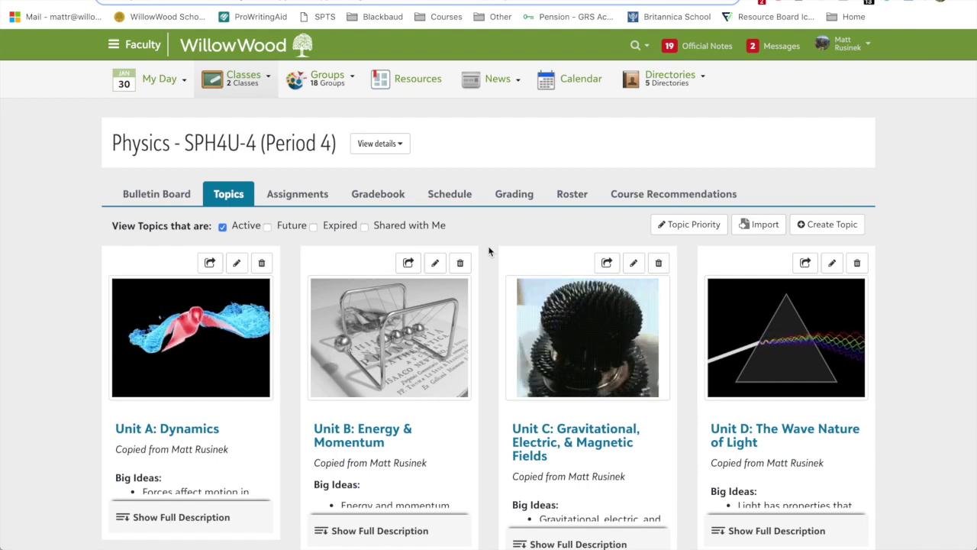
{"action": "left_click", "coordinate": [300, 197]}
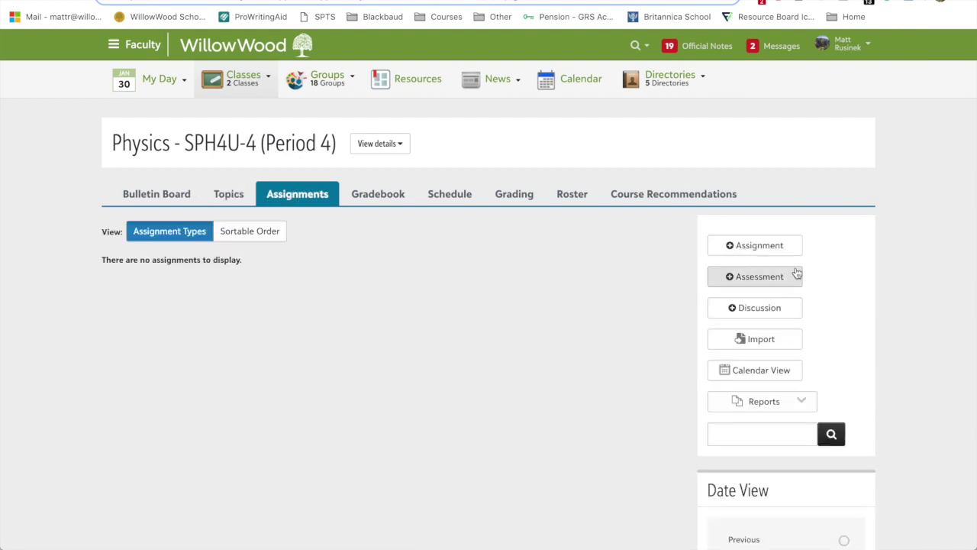
Step: Start an assignment import from the 2017 - 2018 Physics - SPH4U-1 section
{"action": "left_click", "coordinate": [775, 344]}
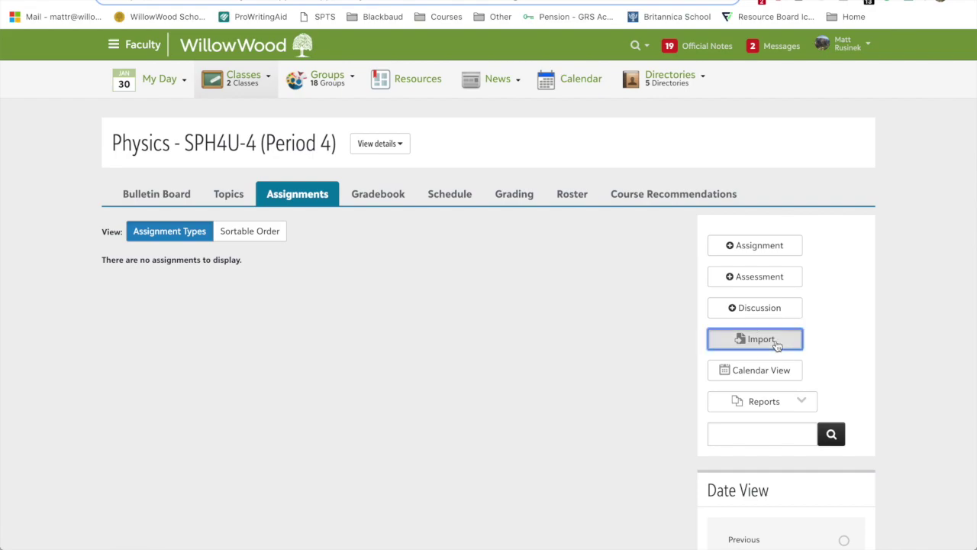
{"action": "left_click", "coordinate": [296, 140]}
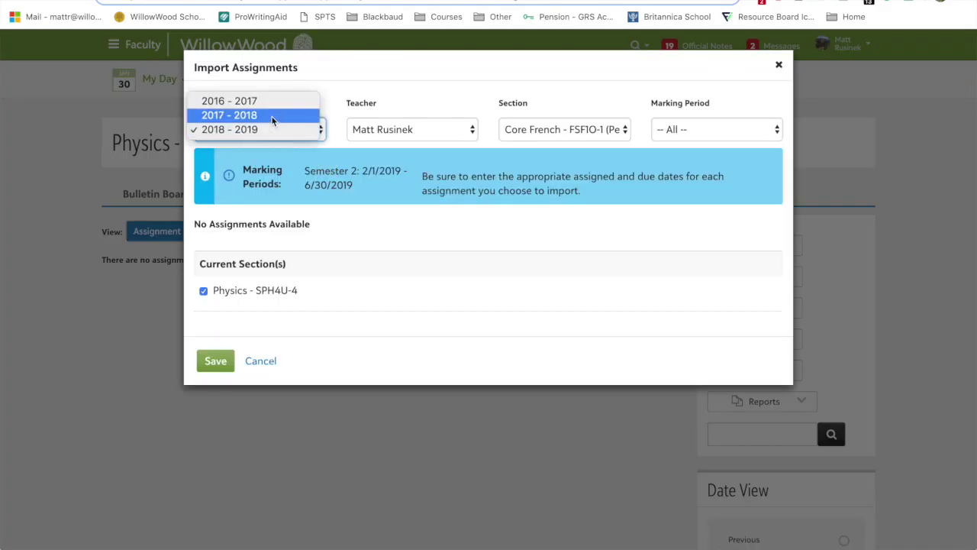
{"action": "left_click", "coordinate": [273, 116]}
{"action": "left_click", "coordinate": [597, 130]}
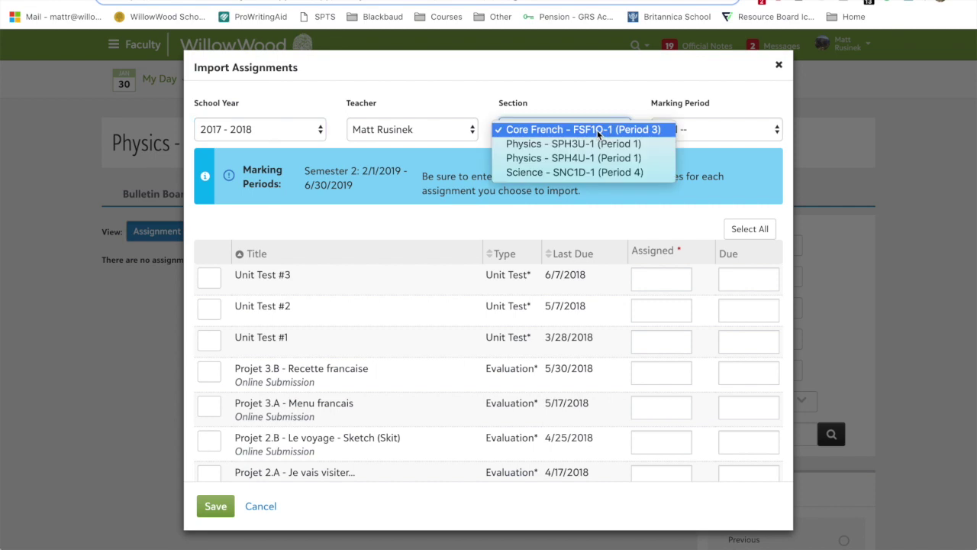
{"action": "left_click", "coordinate": [594, 158]}
Step: Select every assignment for import and paste 02/08 as the first one's assigned date
{"action": "scroll", "coordinate": [594, 159], "scroll_direction": "down", "scroll_amount": 5}
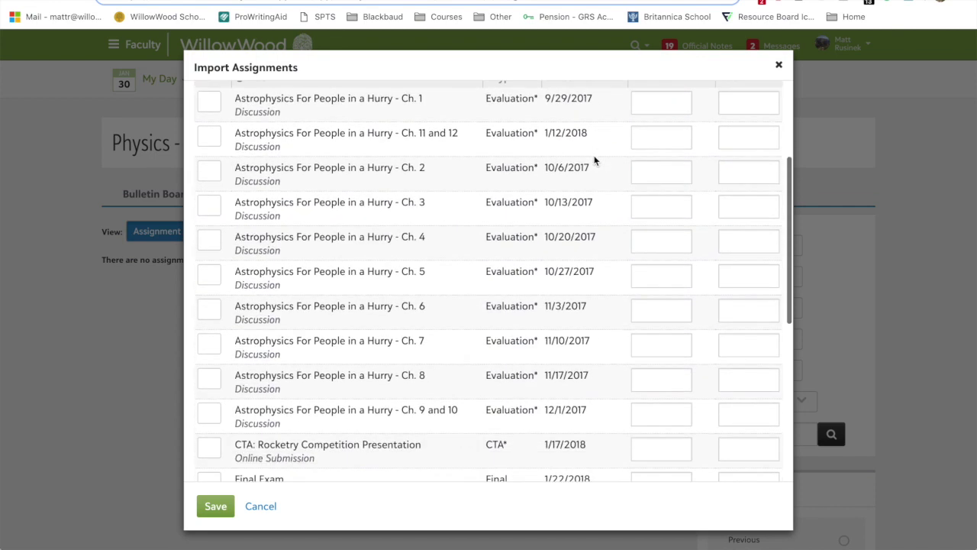
{"action": "scroll", "coordinate": [594, 160], "scroll_direction": "down", "scroll_amount": 5}
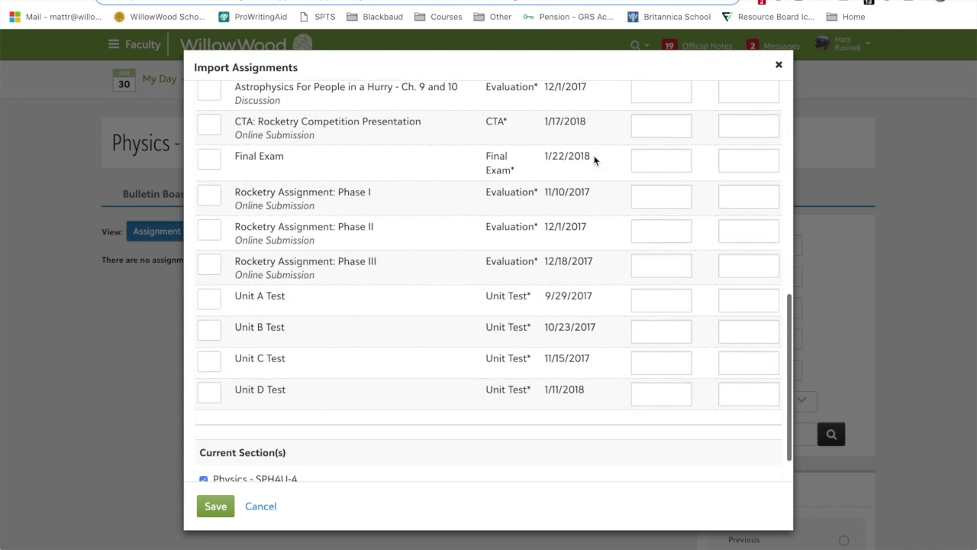
{"action": "scroll", "coordinate": [594, 160], "scroll_direction": "up", "scroll_amount": 10}
{"action": "left_click", "coordinate": [752, 229]}
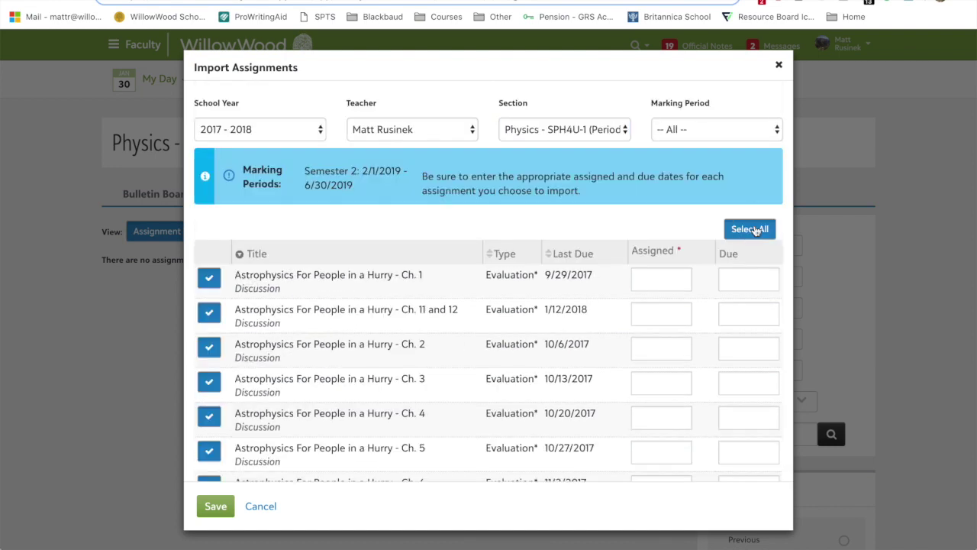
{"action": "left_click", "coordinate": [661, 279]}
{"action": "type", "text": "02/08/2019"}
{"action": "scroll", "coordinate": [654, 315], "scroll_direction": "down", "scroll_amount": 3}
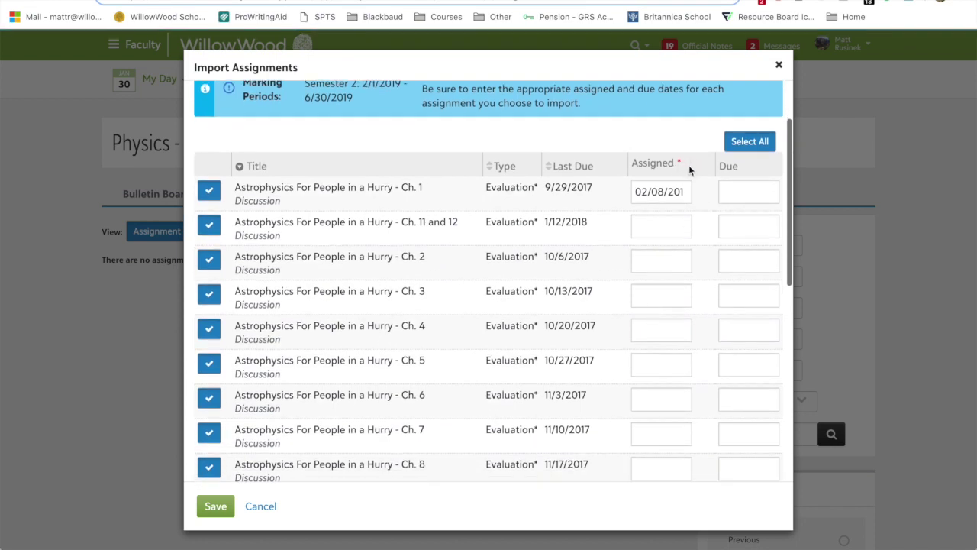
Step: Set the assigned dates of Ch. 11 and 12, Ch. 2 and Ch. 3 to February 28
{"action": "left_click", "coordinate": [661, 226]}
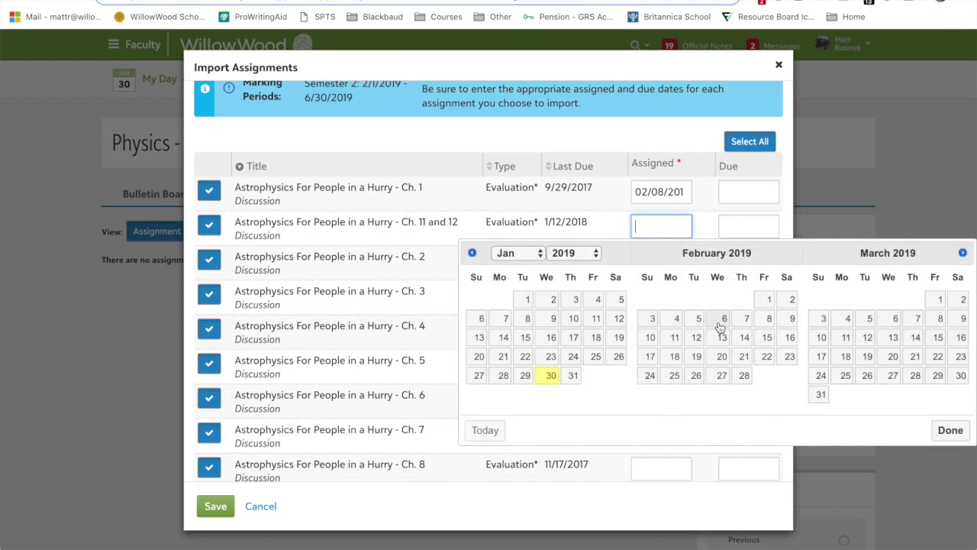
{"action": "left_click", "coordinate": [743, 375]}
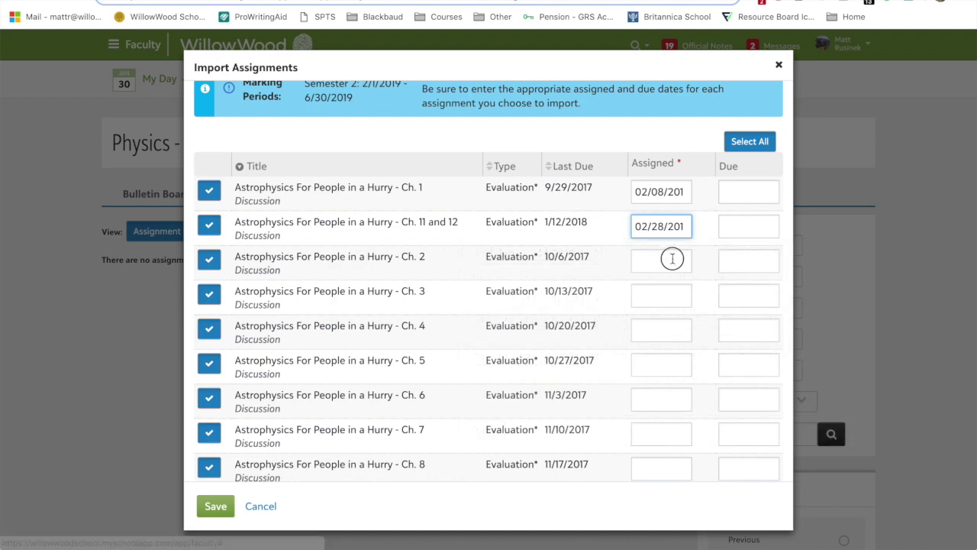
{"action": "left_click", "coordinate": [672, 257]}
{"action": "left_click", "coordinate": [742, 409]}
{"action": "left_click", "coordinate": [679, 298]}
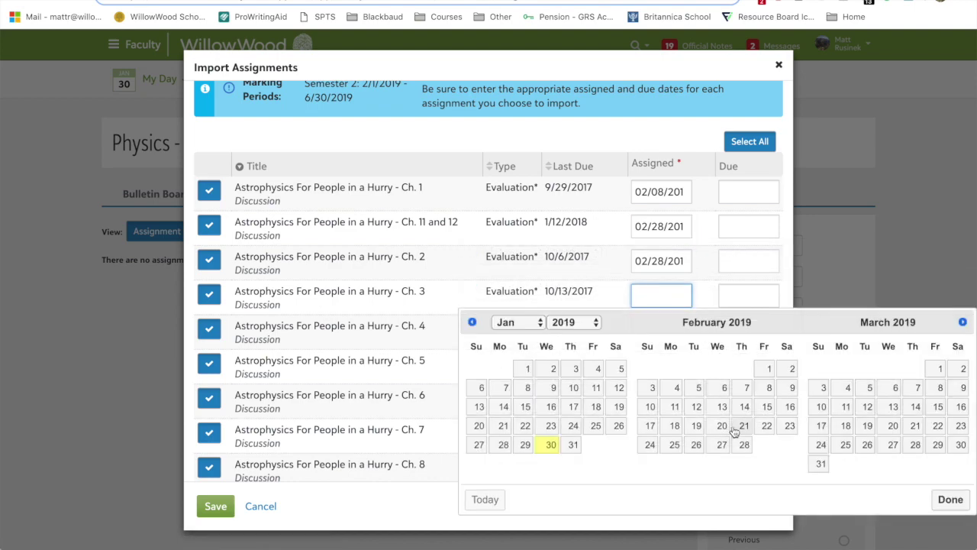
{"action": "left_click", "coordinate": [743, 444]}
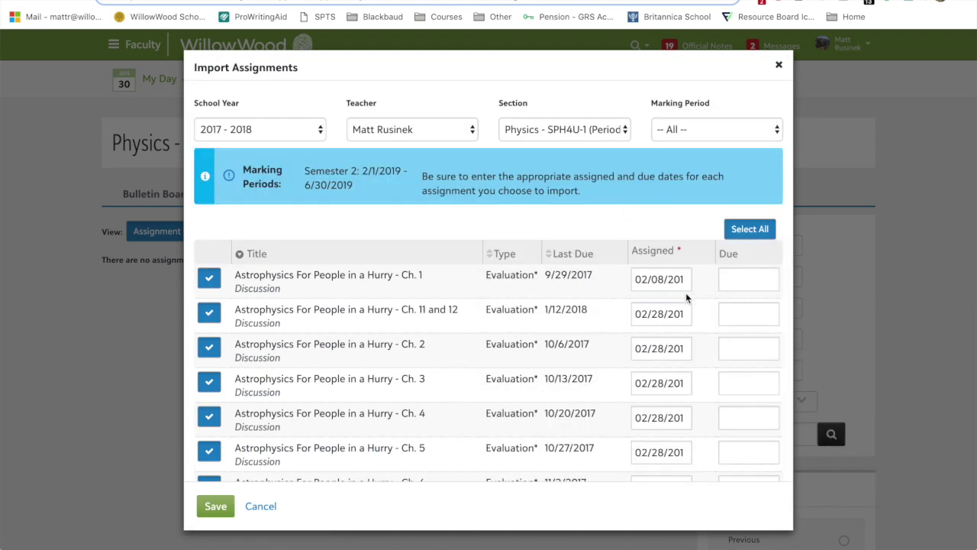
Step: Give Ch. 1, 11 and 12, 2, 3, 4 and 5 a 2/28/2019 due date and save the import
{"action": "left_click", "coordinate": [731, 280]}
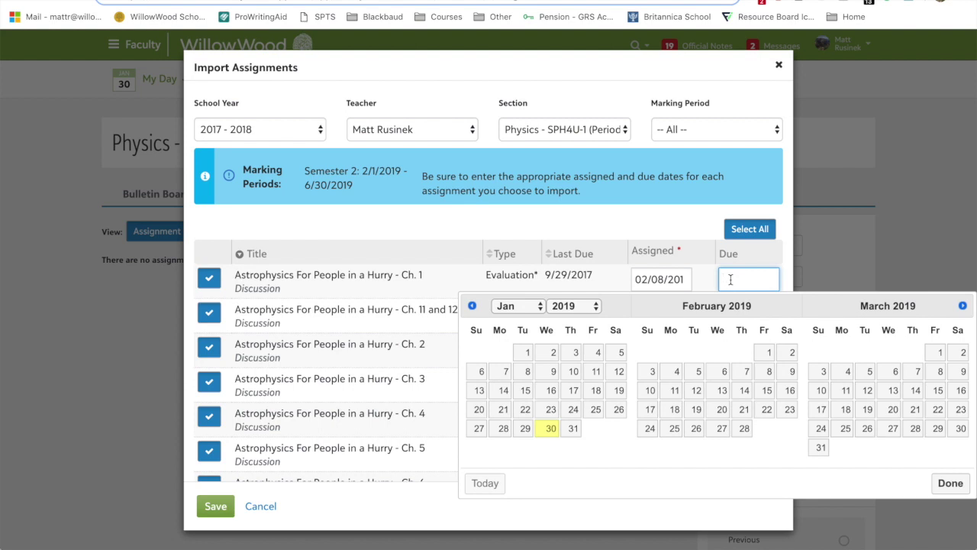
{"action": "left_click", "coordinate": [744, 428]}
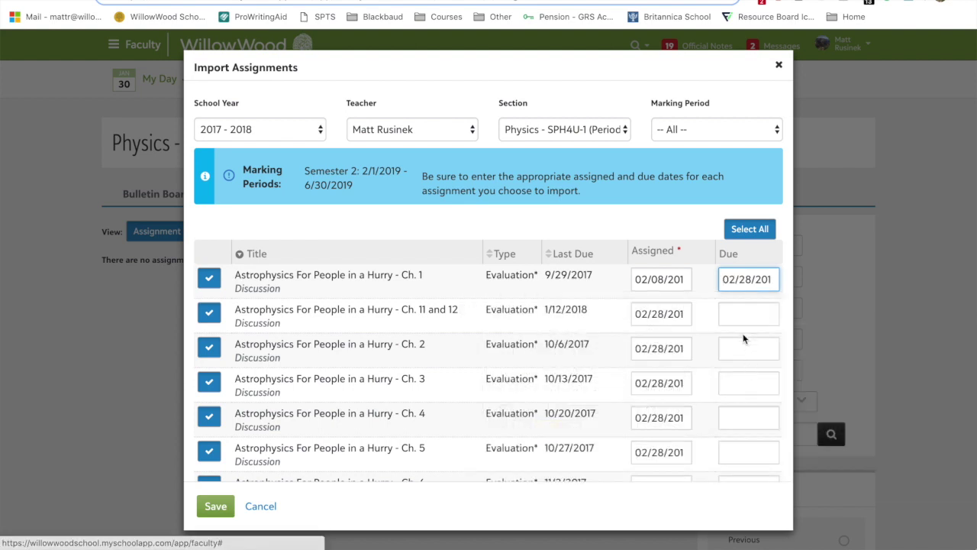
{"action": "left_click", "coordinate": [731, 311]}
{"action": "left_click", "coordinate": [739, 345]}
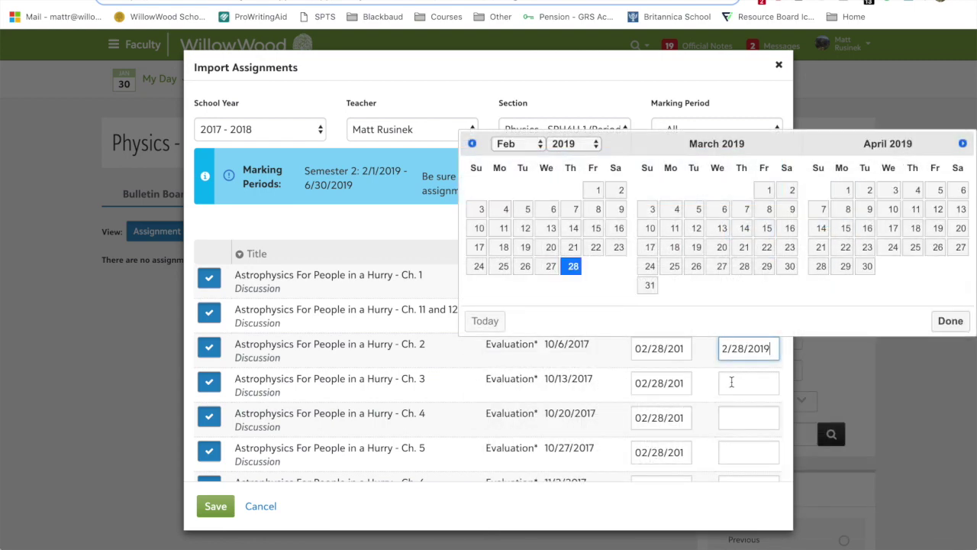
{"action": "left_click", "coordinate": [731, 382]}
{"action": "left_click", "coordinate": [735, 418]}
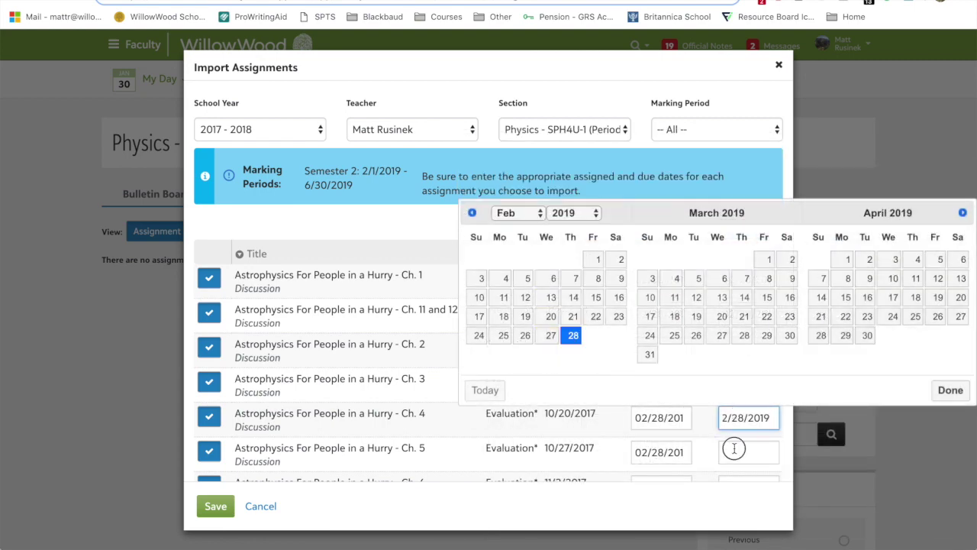
{"action": "left_click", "coordinate": [734, 449]}
{"action": "scroll", "coordinate": [535, 343], "scroll_direction": "down", "scroll_amount": 10}
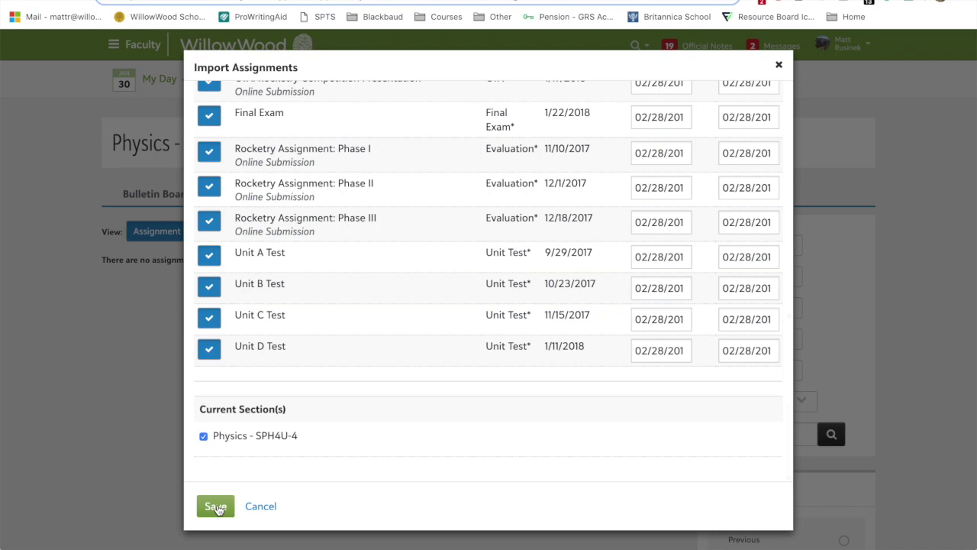
{"action": "left_click", "coordinate": [216, 508]}
{"action": "scroll", "coordinate": [372, 406], "scroll_direction": "down", "scroll_amount": 3}
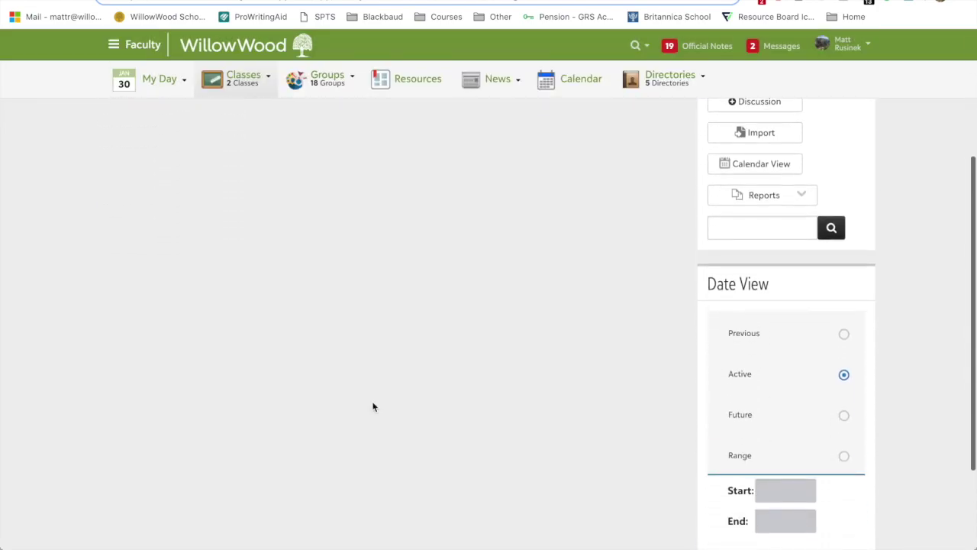
Step: Switch Date View to Future to list the imported CTA and Evaluation assignments due 2/28/2019
{"action": "left_click", "coordinate": [780, 397]}
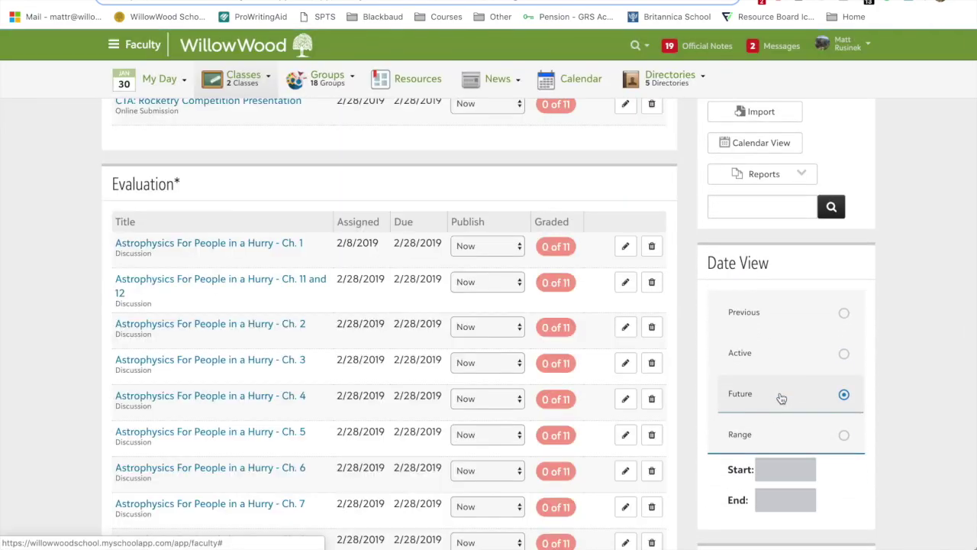
{"action": "scroll", "coordinate": [606, 267], "scroll_direction": "up", "scroll_amount": 3}
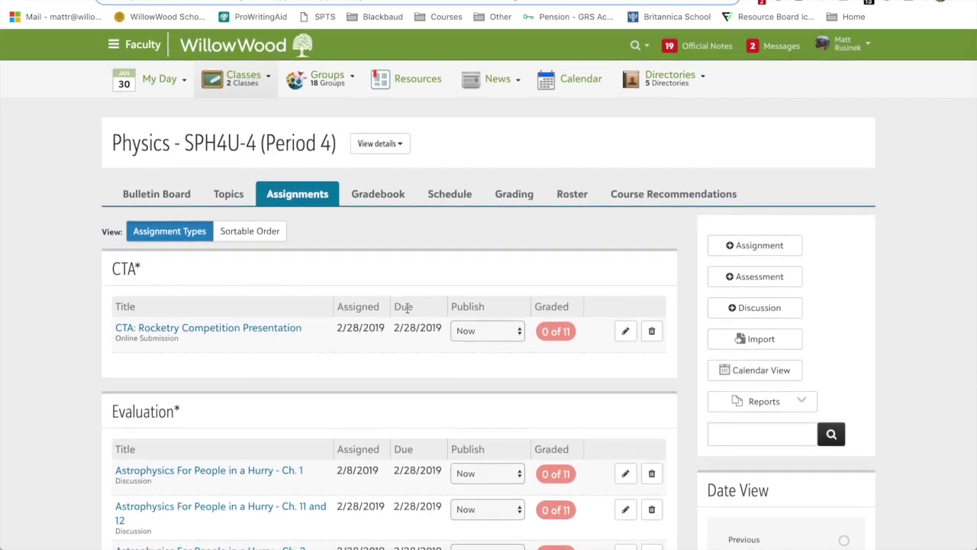
{"action": "scroll", "coordinate": [406, 305], "scroll_direction": "down", "scroll_amount": 6}
{"action": "scroll", "coordinate": [407, 307], "scroll_direction": "up", "scroll_amount": 6}
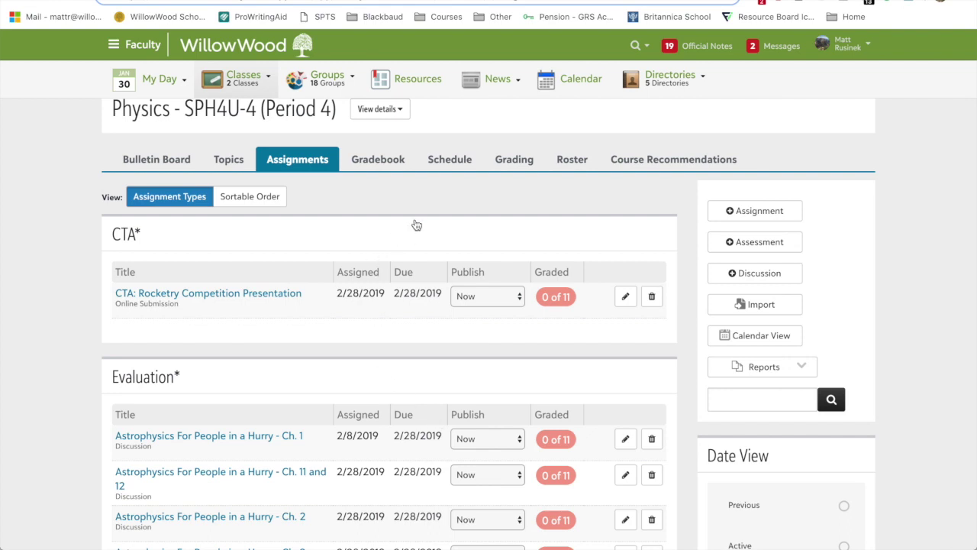
{"action": "scroll", "coordinate": [390, 196], "scroll_direction": "up", "scroll_amount": 1}
Step: Show the My Day schedule for Friday, February 01, 2019, with Core French and Physics SPH4U-4
{"action": "mouse_move", "coordinate": [159, 79]}
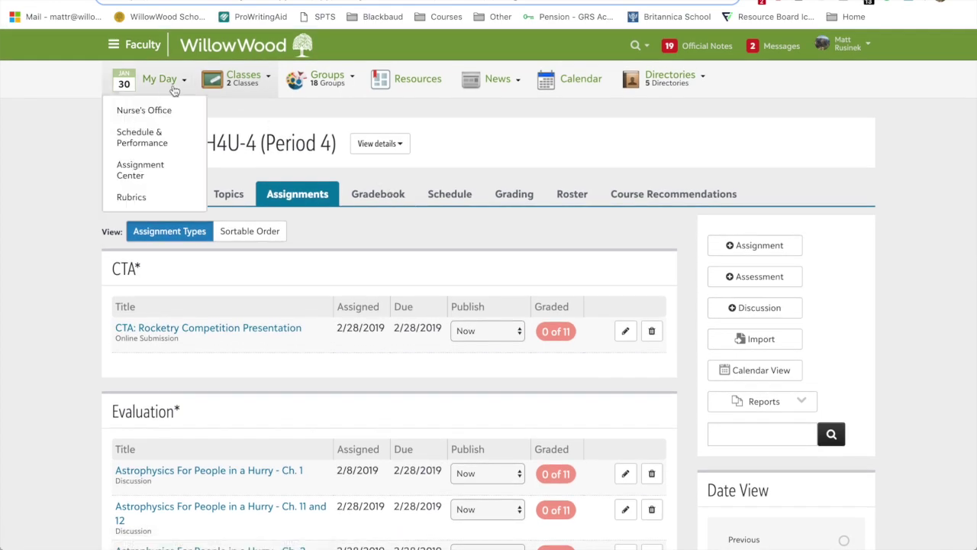
{"action": "left_click", "coordinate": [161, 145]}
{"action": "left_click", "coordinate": [147, 213]}
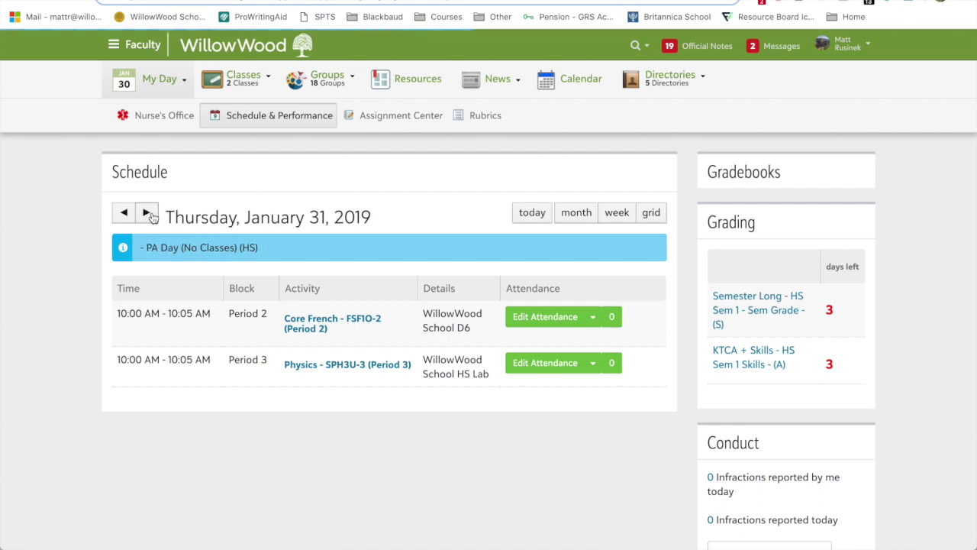
{"action": "left_click", "coordinate": [148, 214]}
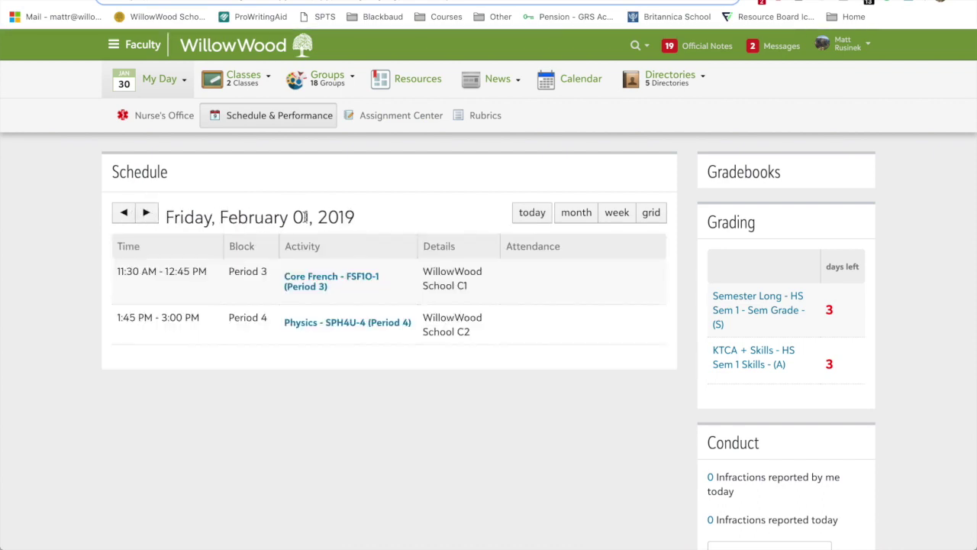